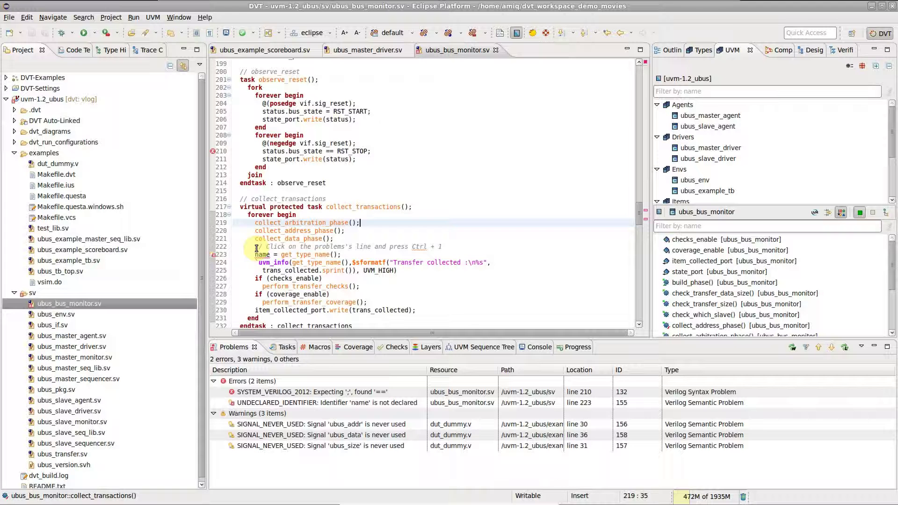
Browse the declare variable, argument and field quick fixes for 'name' on line 223.
drag(257, 247, 442, 247)
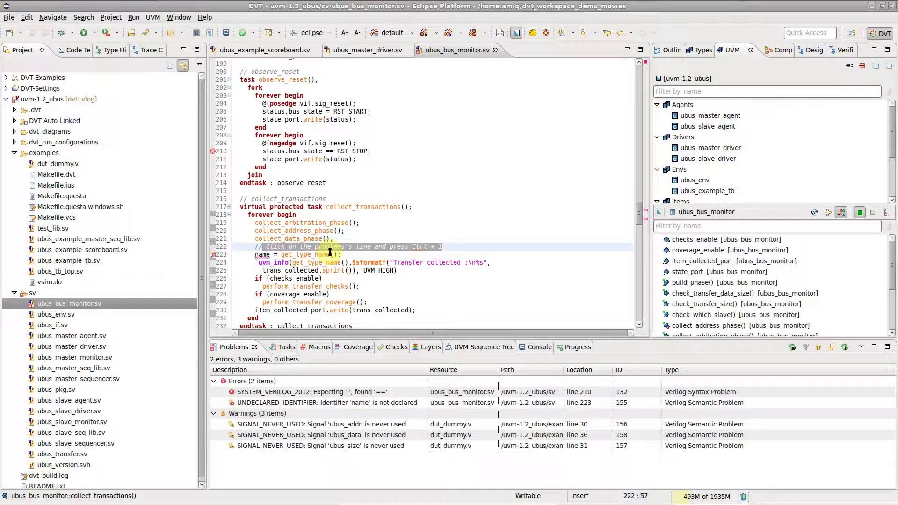
click(315, 255)
key(ctrl+1)
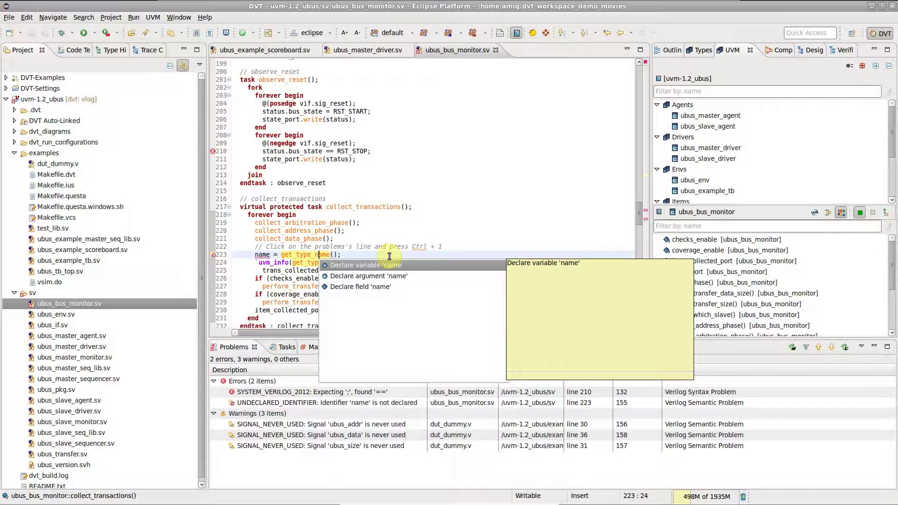
key(Down)
key(Down)
key(Up)
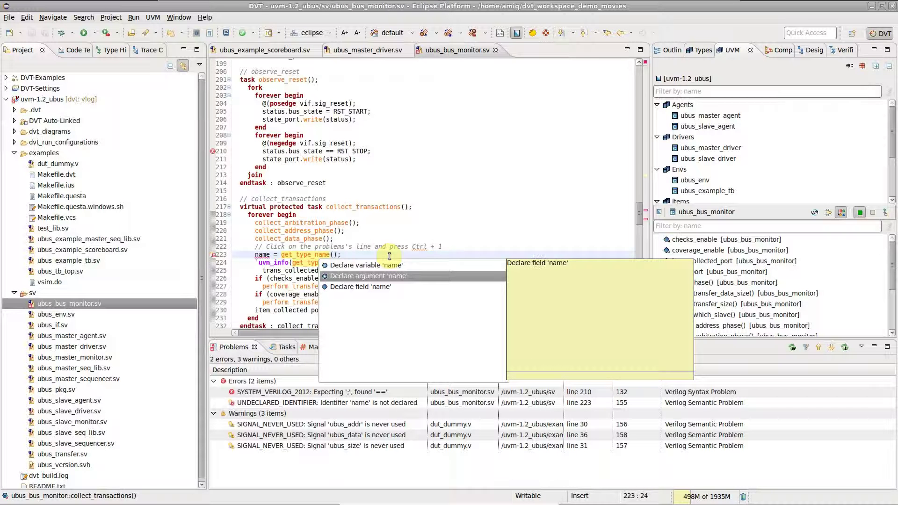
key(Up)
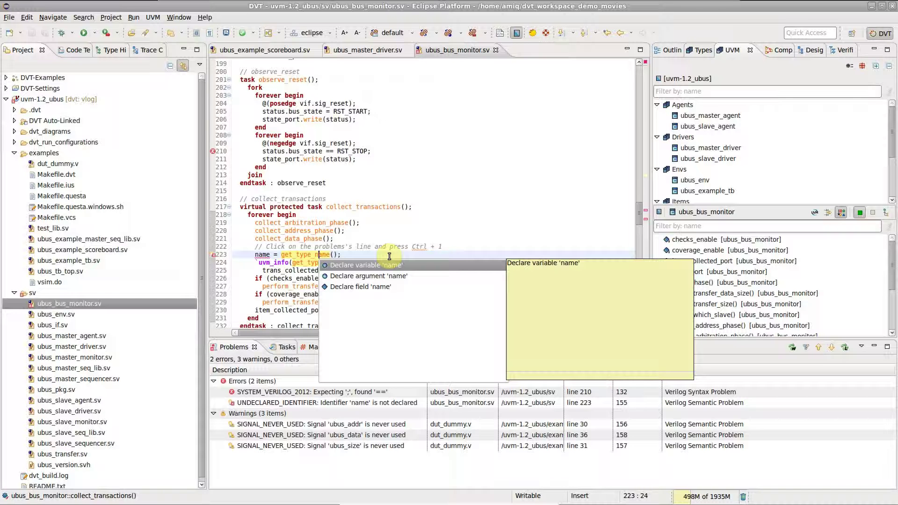
Apply 'Declare variable name' to add 'string name;', save, and inspect the new declaration.
key(Return)
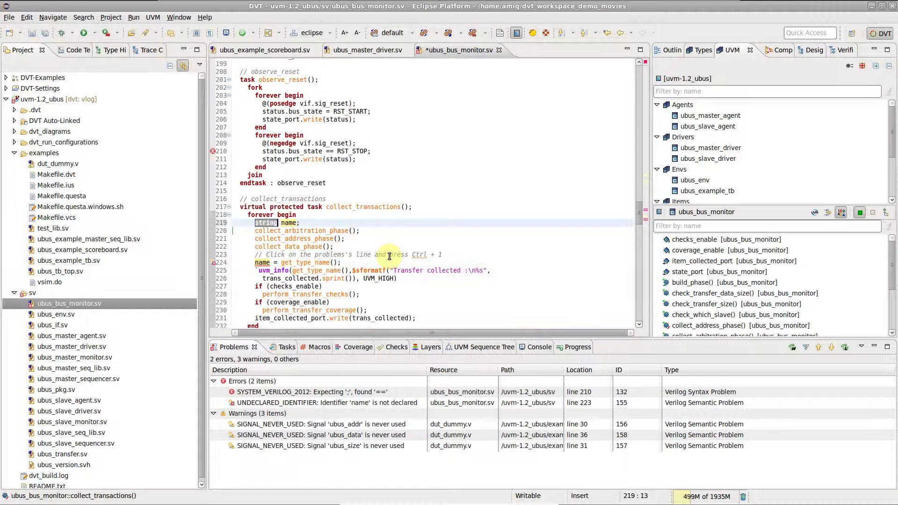
key(ctrl+s)
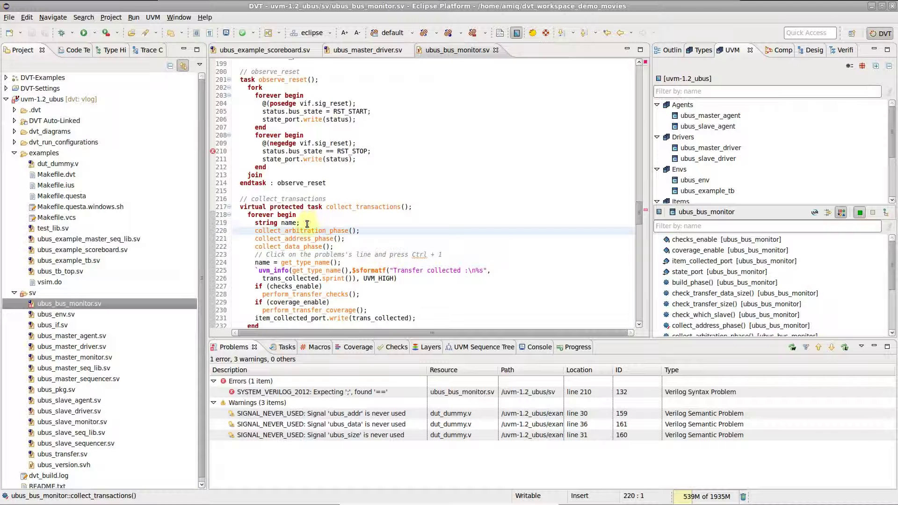
click(254, 223)
mouse_move(265, 223)
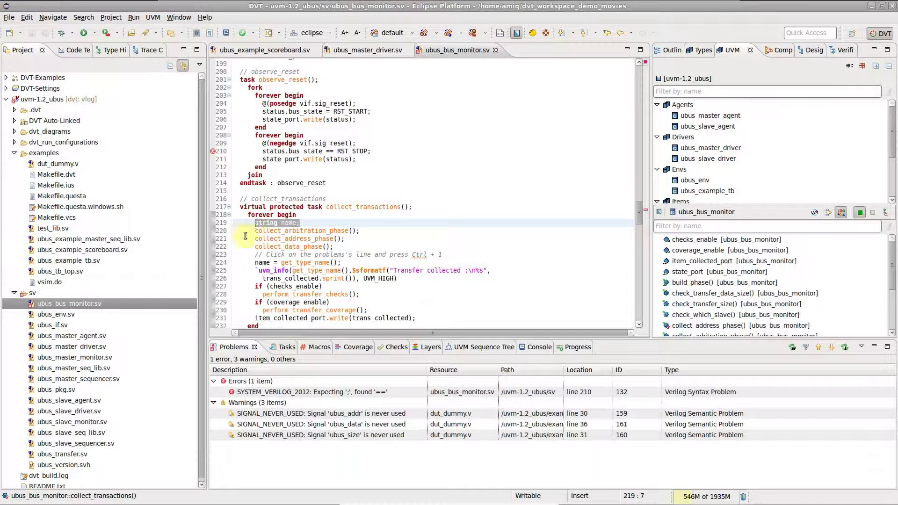